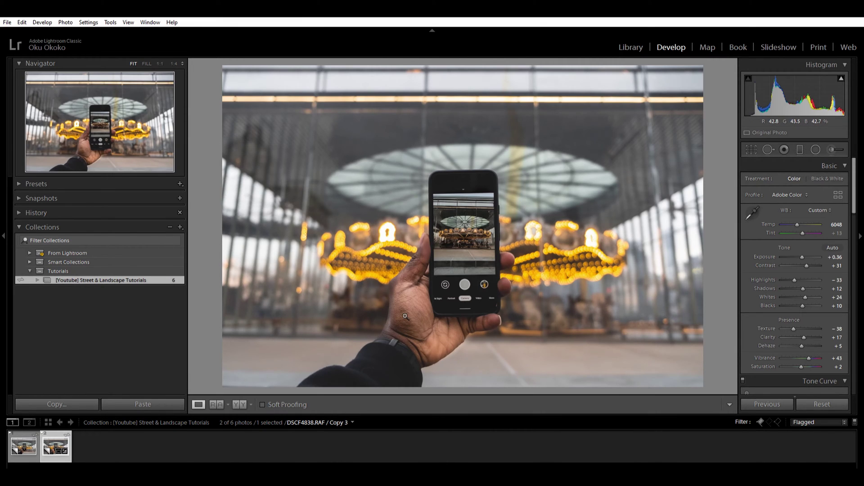
Compare the edited carousel photo against its unedited copy.
{"action": "left_click", "coordinate": [26, 447]}
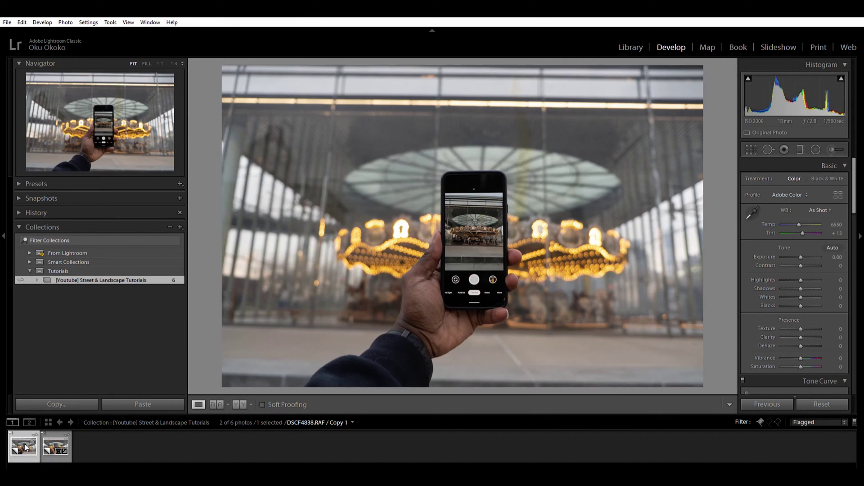
{"action": "left_click", "coordinate": [47, 448]}
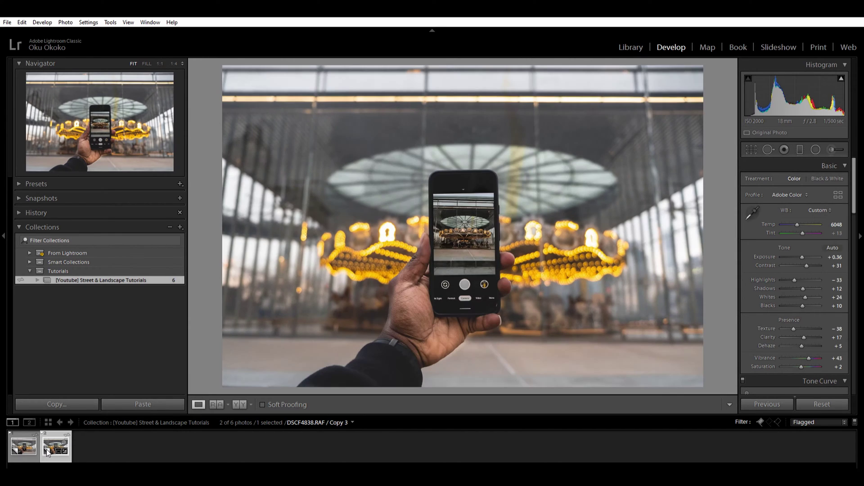
{"action": "left_click", "coordinate": [26, 449]}
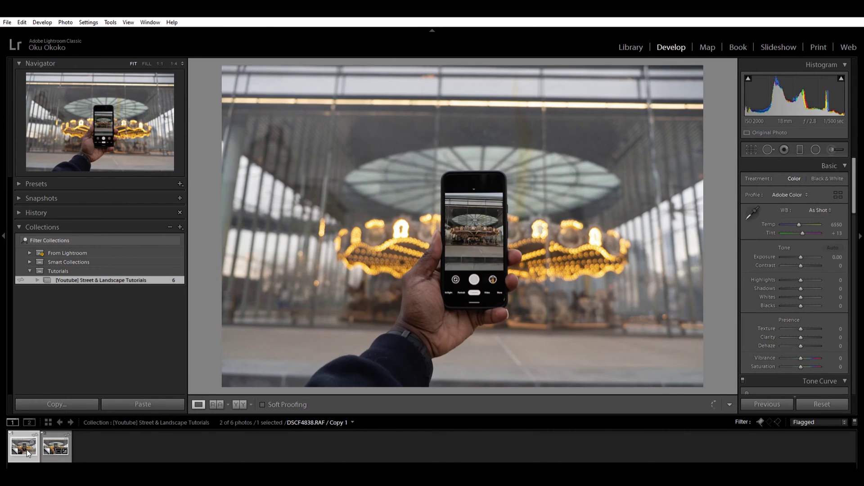
{"action": "left_click", "coordinate": [53, 450]}
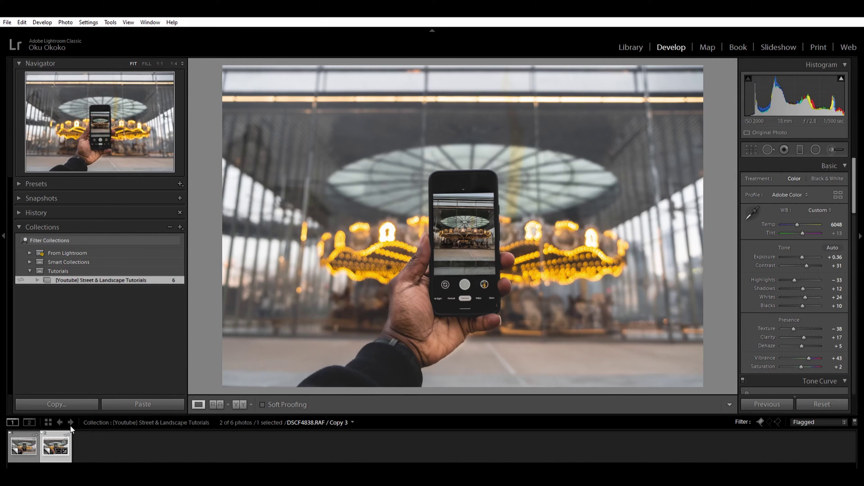
{"action": "left_click", "coordinate": [33, 445]}
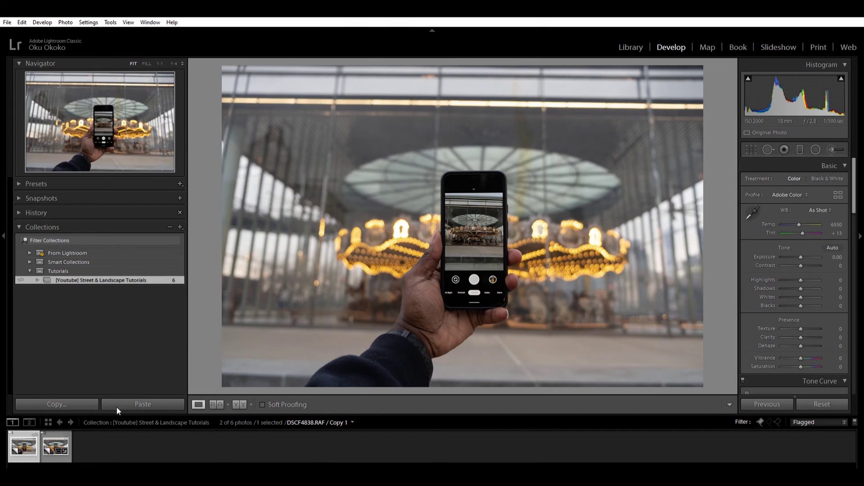
{"action": "left_click", "coordinate": [55, 444]}
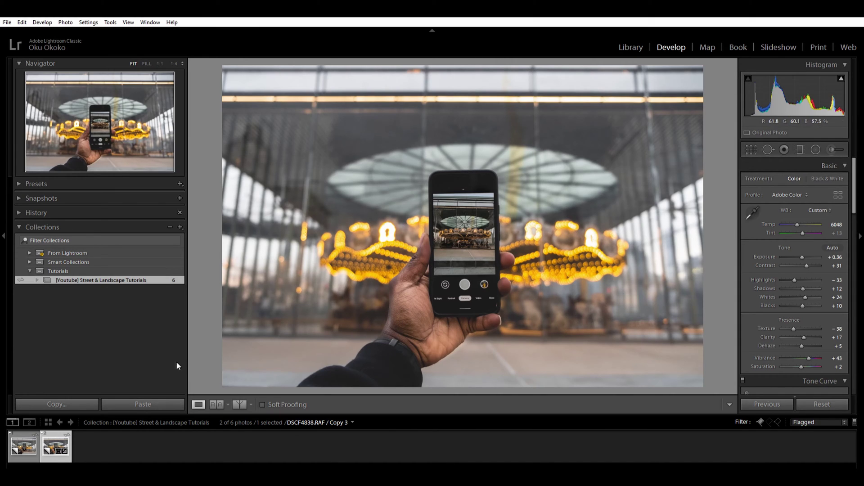
{"action": "key", "text": "Left"}
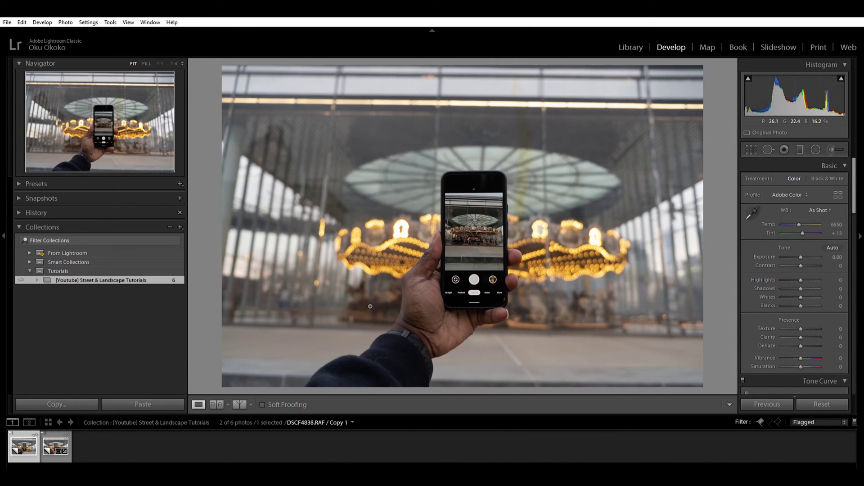
{"action": "key", "text": "Right"}
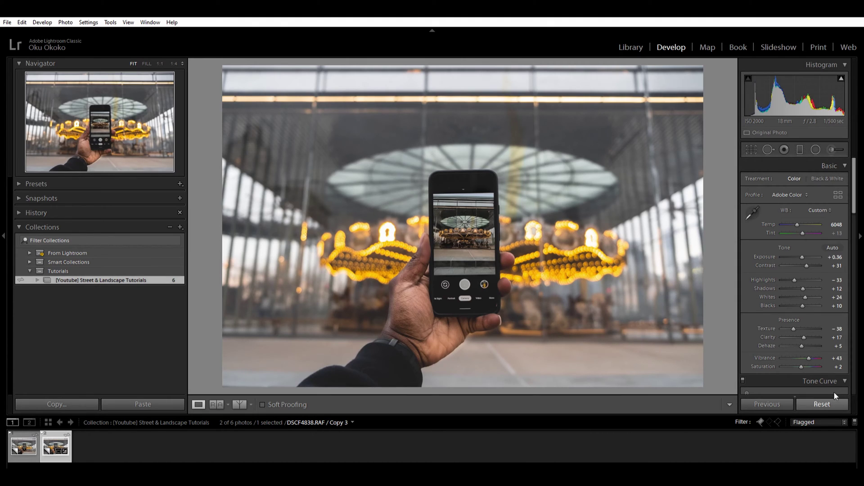
Reset all adjustments and straighten the photo with a slight rotation of about -0.77°.
{"action": "left_click", "coordinate": [823, 402]}
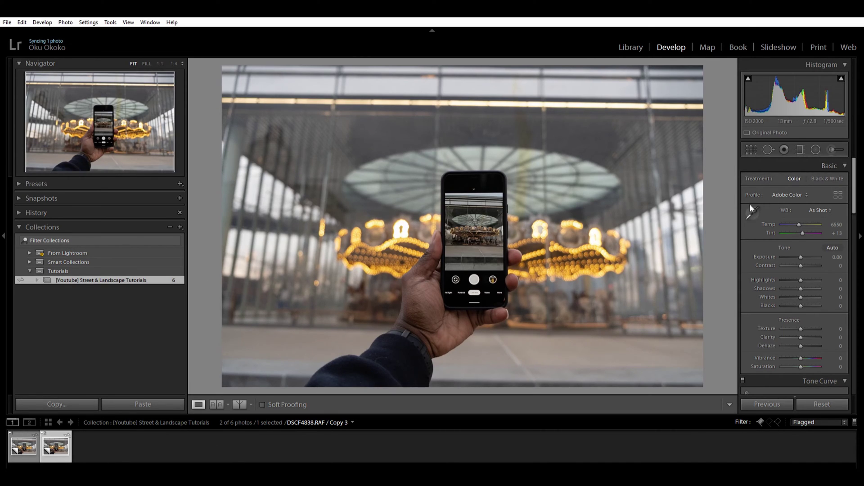
{"action": "left_click", "coordinate": [753, 148]}
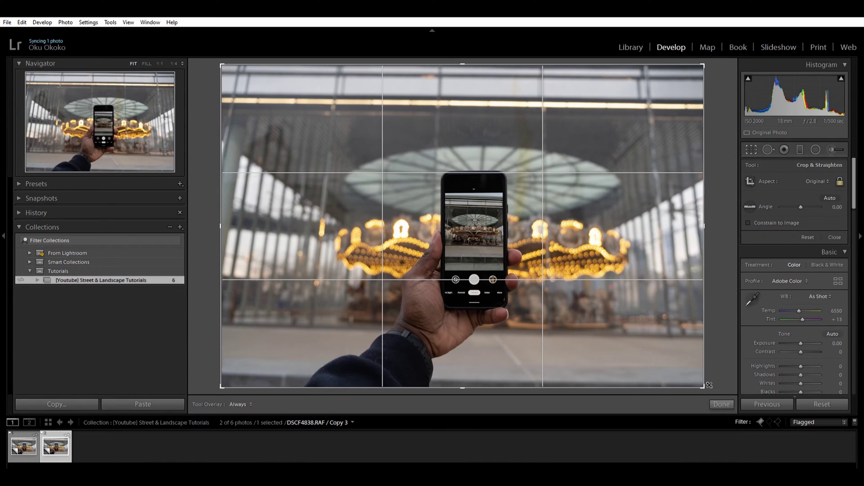
{"action": "left_click_drag", "start_coordinate": [716, 385], "coordinate": [725, 382]}
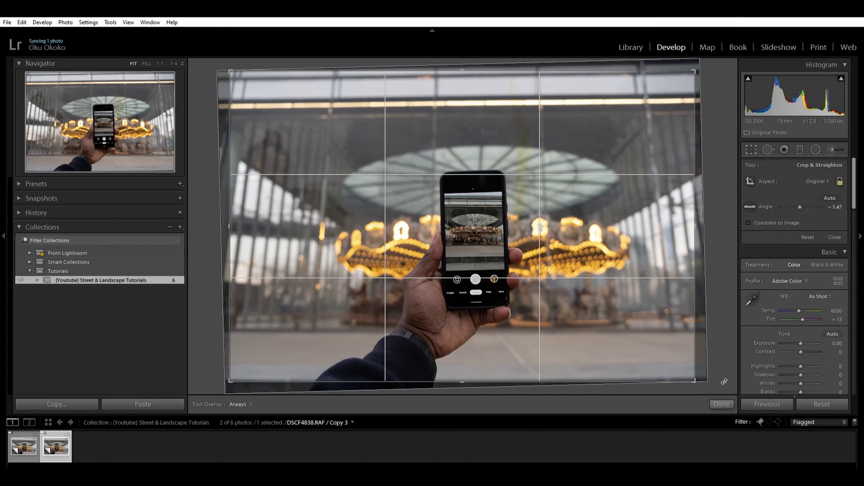
{"action": "left_click_drag", "start_coordinate": [667, 353], "coordinate": [657, 352]}
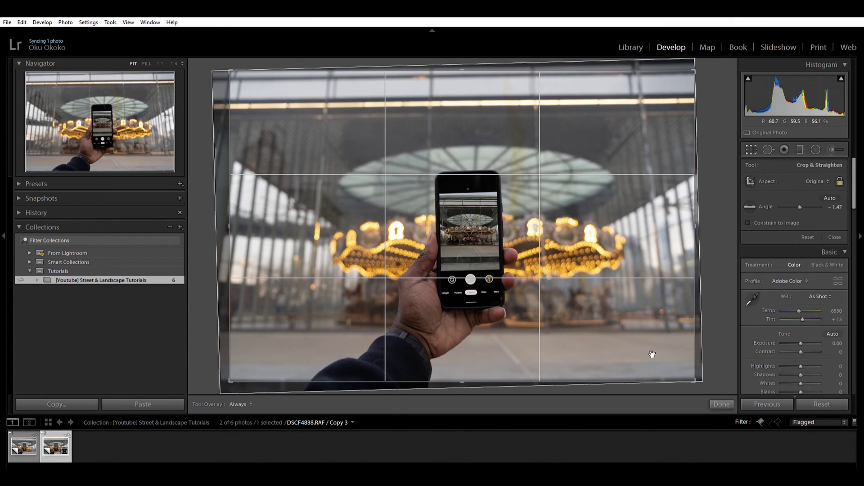
{"action": "left_click_drag", "start_coordinate": [703, 381], "coordinate": [700, 381]}
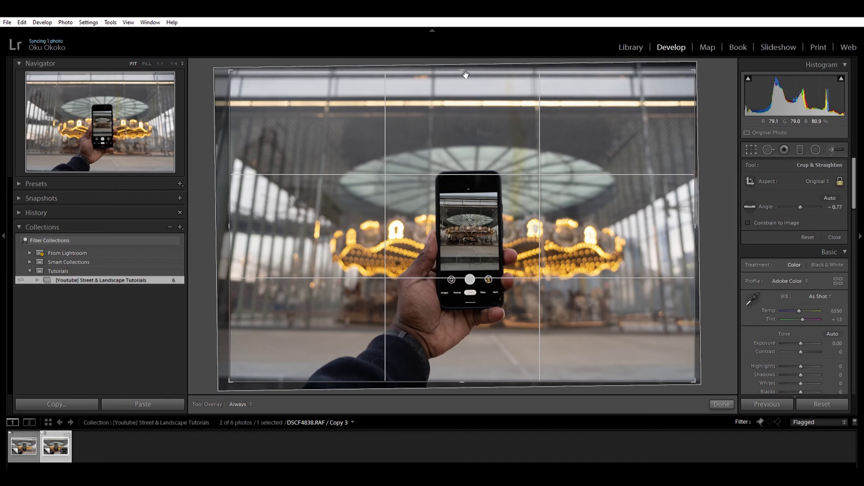
{"action": "left_click_drag", "start_coordinate": [713, 382], "coordinate": [712, 385]}
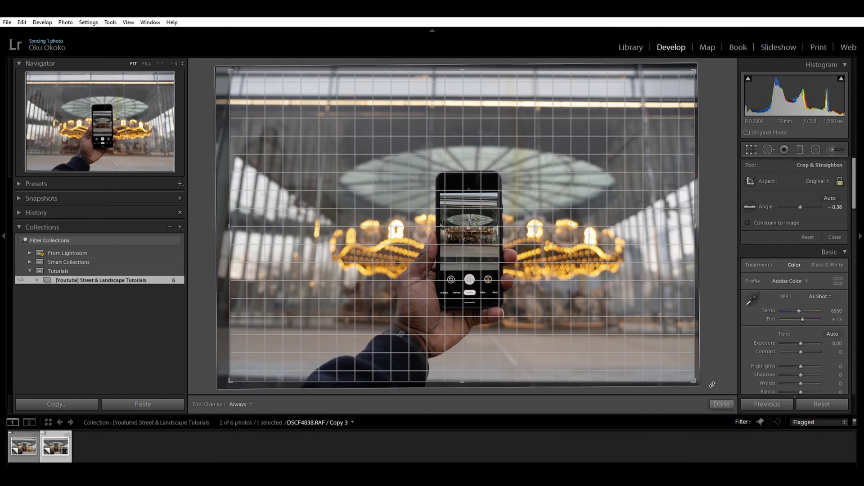
{"action": "left_click", "coordinate": [721, 404]}
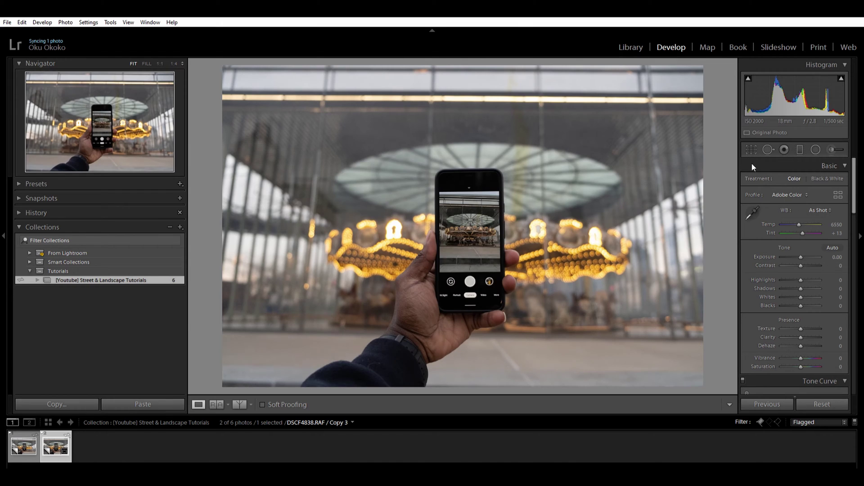
Fine-tune the rotation to about -0.55° and crop in tighter from the bottom-left corner.
{"action": "left_click", "coordinate": [751, 149]}
{"action": "left_click_drag", "start_coordinate": [703, 381], "coordinate": [703, 381]}
{"action": "left_click", "coordinate": [725, 404]}
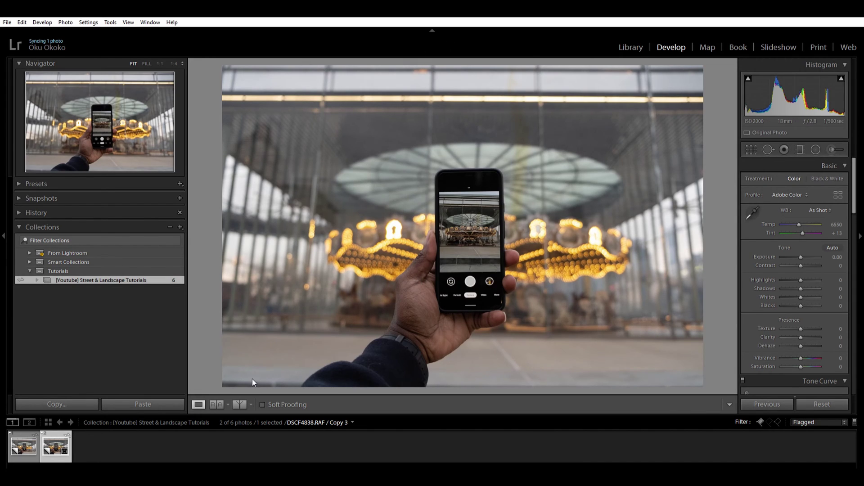
{"action": "left_click", "coordinate": [751, 149]}
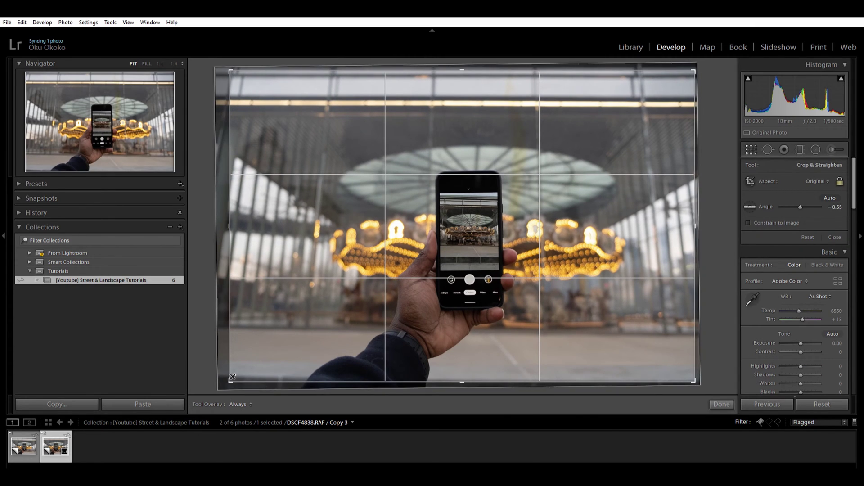
{"action": "left_click_drag", "start_coordinate": [232, 377], "coordinate": [238, 373]}
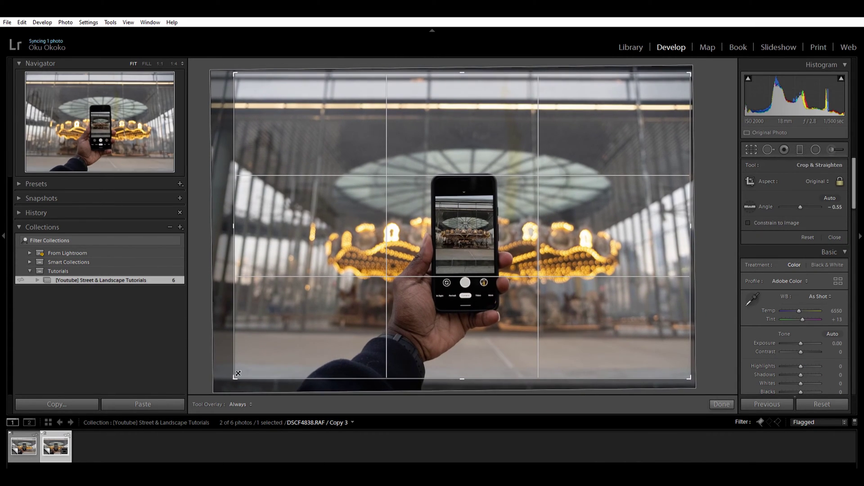
{"action": "left_click", "coordinate": [721, 403]}
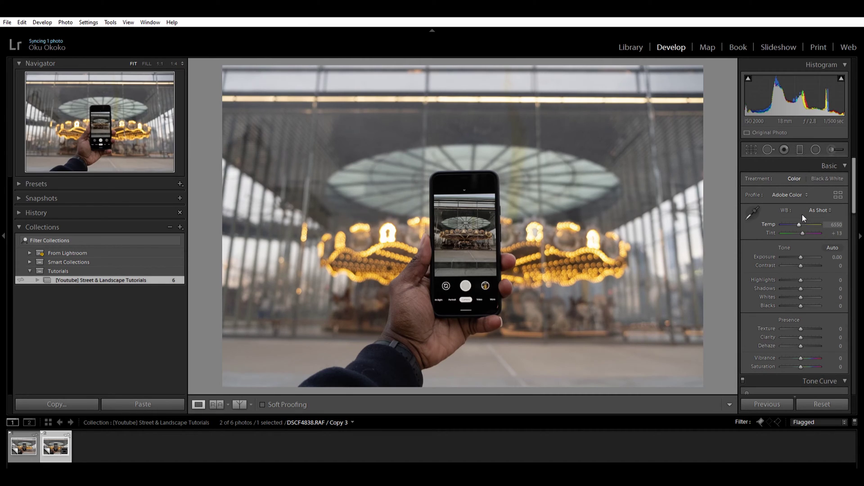
Set Contrast to +24, Shadows to +14, Whites to +19 and Clarity to +10 in the Basic panel.
{"action": "scroll", "coordinate": [801, 216], "scroll_direction": "up", "scroll_amount": 4}
{"action": "scroll", "coordinate": [801, 219], "scroll_direction": "up", "scroll_amount": 2}
{"action": "scroll", "coordinate": [802, 217], "scroll_direction": "up", "scroll_amount": 2}
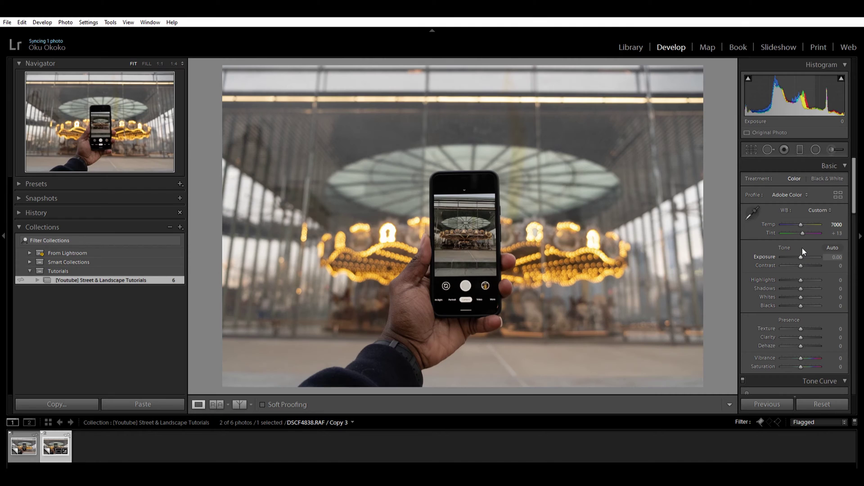
{"action": "scroll", "coordinate": [802, 248], "scroll_direction": "up", "scroll_amount": 3}
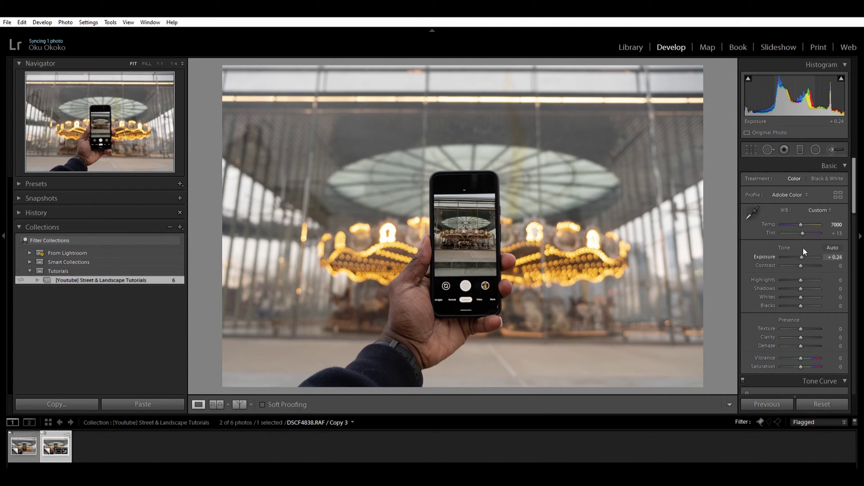
{"action": "left_click_drag", "start_coordinate": [801, 256], "coordinate": [808, 255]}
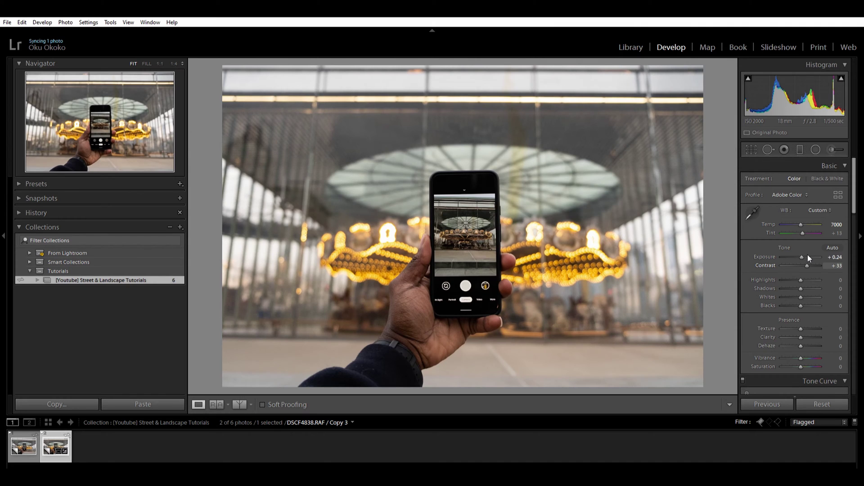
{"action": "mouse_move", "coordinate": [808, 255]}
{"action": "left_mouse_down"}
{"action": "mouse_move", "coordinate": [787, 274]}
{"action": "mouse_move", "coordinate": [803, 271]}
{"action": "left_mouse_up"}
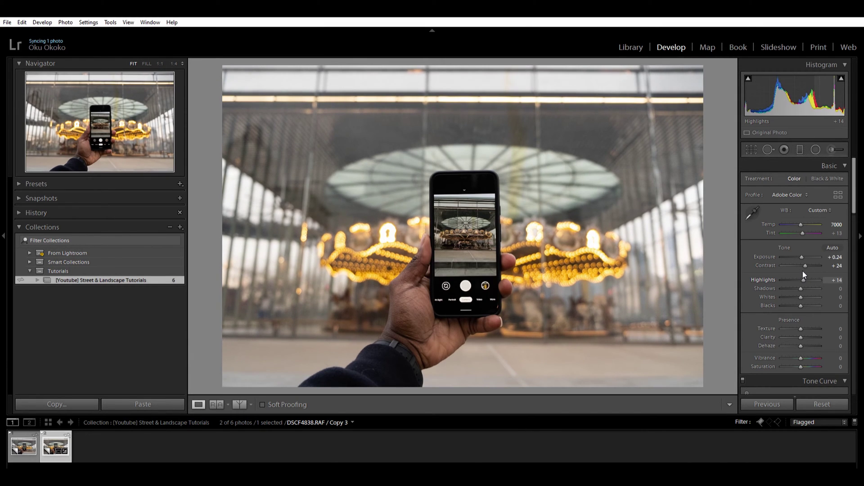
{"action": "left_click_drag", "start_coordinate": [799, 280], "coordinate": [801, 279]}
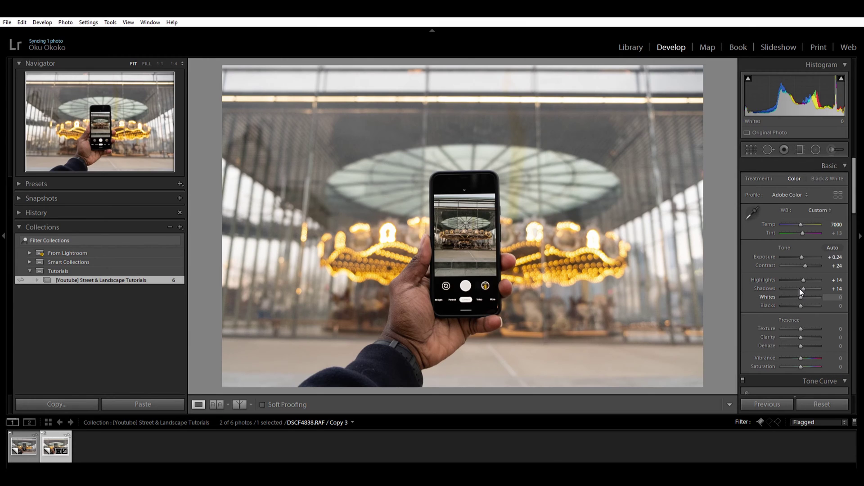
{"action": "left_click_drag", "start_coordinate": [799, 289], "coordinate": [798, 298]}
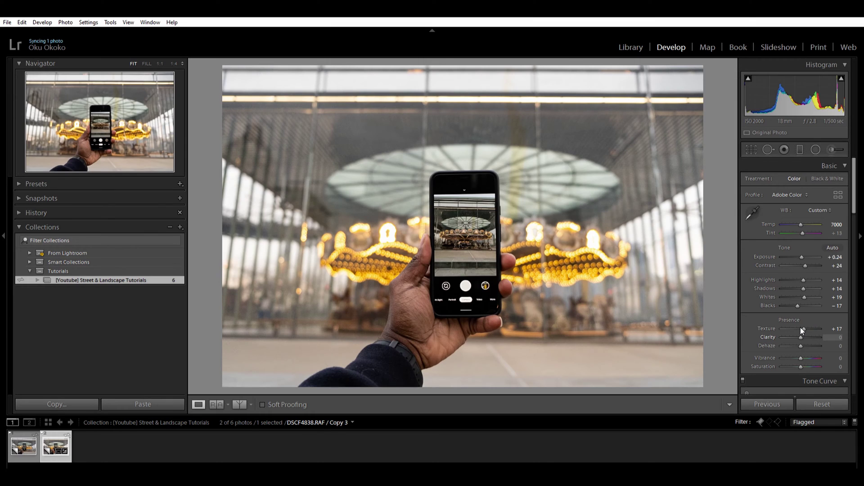
{"action": "left_click_drag", "start_coordinate": [800, 328], "coordinate": [802, 328]}
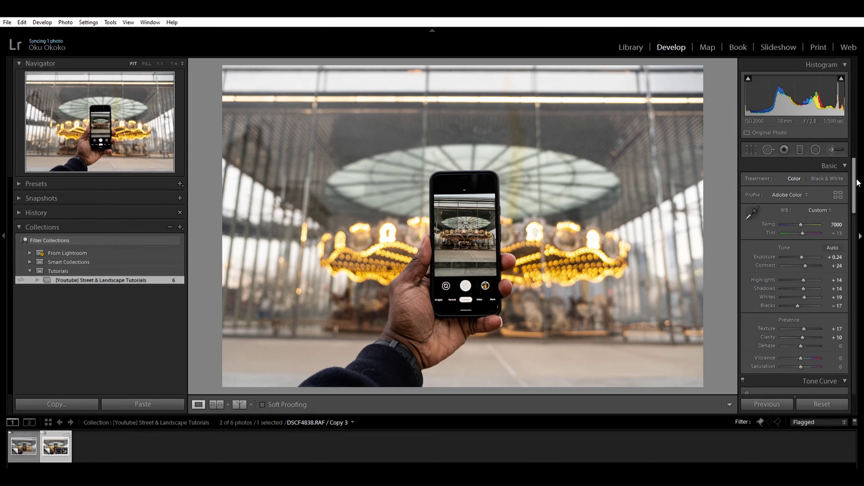
{"action": "scroll", "coordinate": [848, 207], "scroll_direction": "down", "scroll_amount": 3}
Raise Vibrance, then settle it back at +21.
{"action": "scroll", "coordinate": [848, 210], "scroll_direction": "down", "scroll_amount": 1}
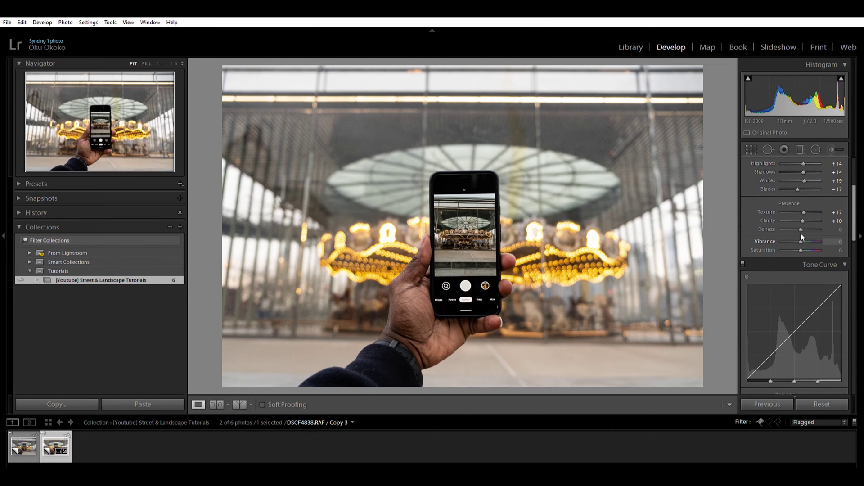
{"action": "left_click_drag", "start_coordinate": [801, 234], "coordinate": [803, 233]}
{"action": "left_click_drag", "start_coordinate": [809, 241], "coordinate": [807, 238]}
{"action": "left_click_drag", "start_coordinate": [854, 217], "coordinate": [839, 267]}
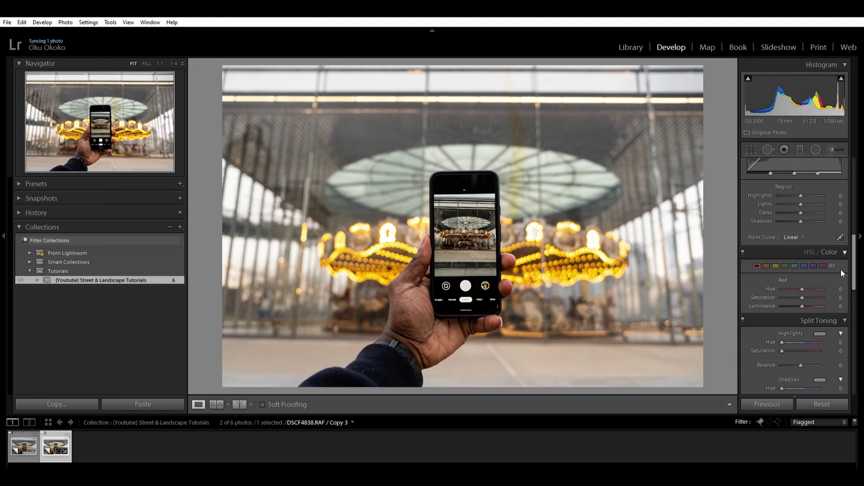
Desaturate the Blue colour range to −49.
{"action": "left_click", "coordinate": [823, 266]}
{"action": "left_click", "coordinate": [813, 266]}
{"action": "left_click", "coordinate": [804, 266]}
{"action": "left_click_drag", "start_coordinate": [802, 298], "coordinate": [792, 292]}
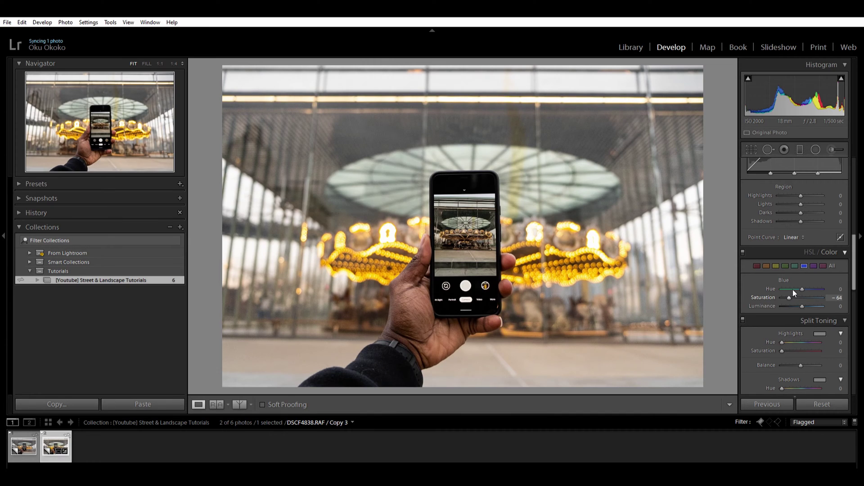
Shift Green hue to −20 and Yellow hue to −31, and raise Yellow saturation.
{"action": "left_click", "coordinate": [795, 265]}
{"action": "left_click", "coordinate": [785, 266]}
{"action": "left_click_drag", "start_coordinate": [801, 279], "coordinate": [798, 279]}
{"action": "left_click", "coordinate": [776, 266]}
{"action": "left_click_drag", "start_coordinate": [806, 280], "coordinate": [795, 280]}
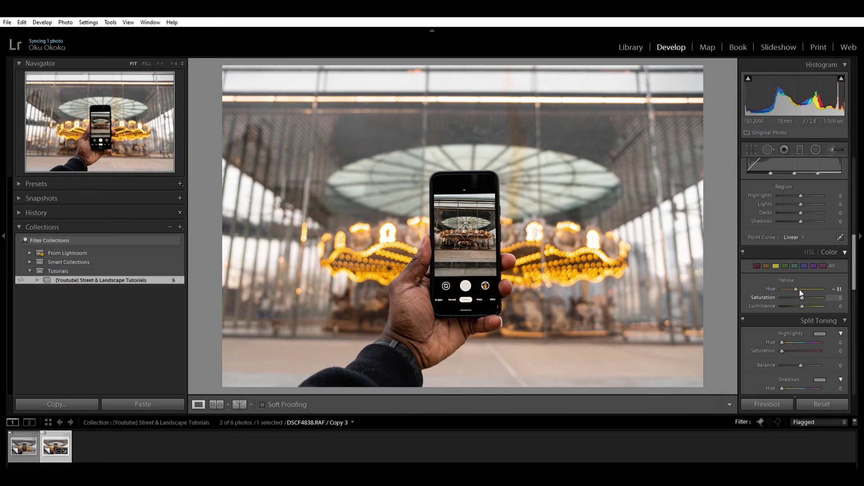
{"action": "left_click_drag", "start_coordinate": [803, 291], "coordinate": [805, 291]}
{"action": "left_click", "coordinate": [766, 266]}
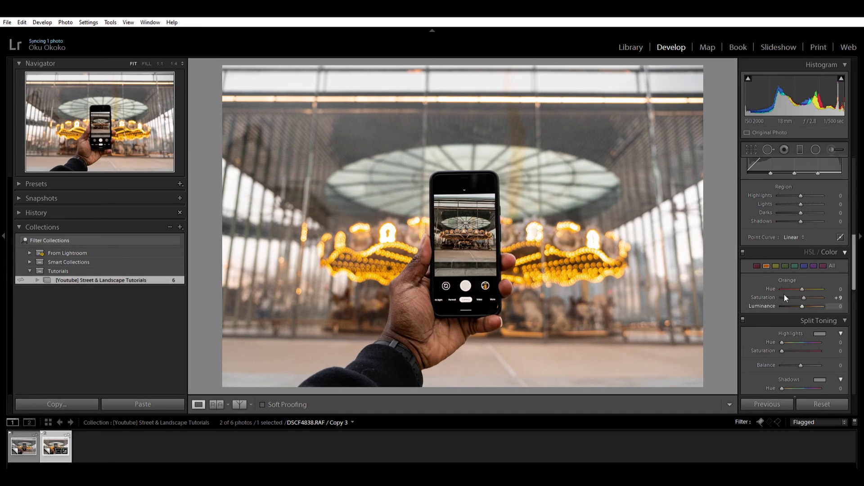
Set Luminance noise reduction in the Detail panel to 7.
{"action": "scroll", "coordinate": [793, 341], "scroll_direction": "down", "scroll_amount": 3}
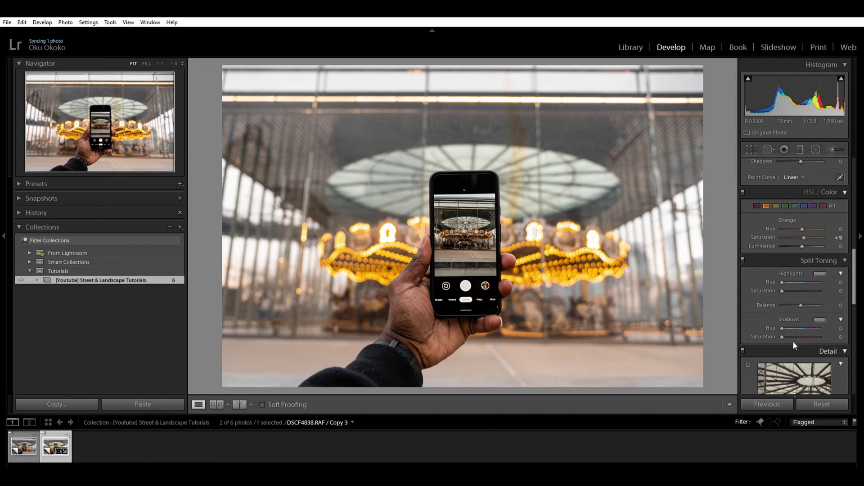
{"action": "scroll", "coordinate": [794, 344], "scroll_direction": "down", "scroll_amount": 3}
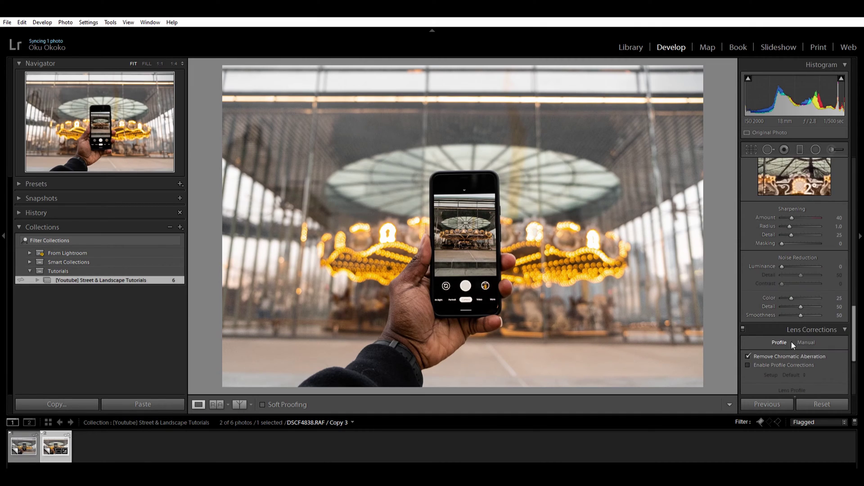
{"action": "left_click", "coordinate": [782, 261]}
Start an Adjustment Brush with Exposure set to 0.52.
{"action": "left_click", "coordinate": [832, 144]}
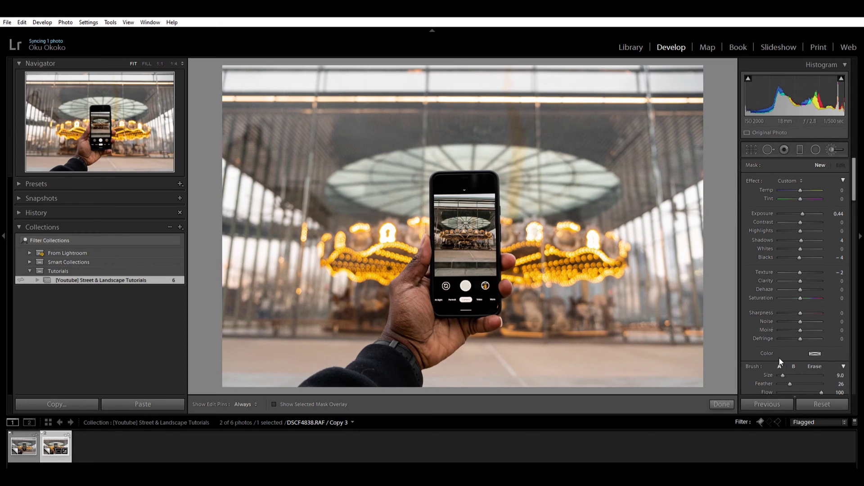
{"action": "left_click", "coordinate": [801, 203]}
{"action": "left_click_drag", "start_coordinate": [801, 204], "coordinate": [803, 205]}
Paint over the phone screen, then lower the mask's exposure to 0.17.
{"action": "key", "text": "h"}
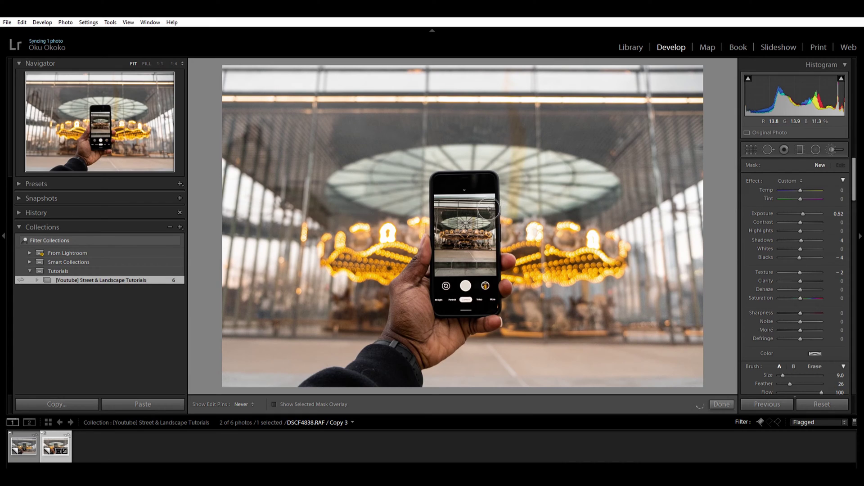
{"action": "mouse_move", "coordinate": [470, 212]}
{"action": "left_mouse_down"}
{"action": "mouse_move", "coordinate": [457, 229]}
{"action": "mouse_move", "coordinate": [464, 270]}
{"action": "mouse_move", "coordinate": [481, 267]}
{"action": "mouse_move", "coordinate": [473, 236]}
{"action": "left_mouse_up"}
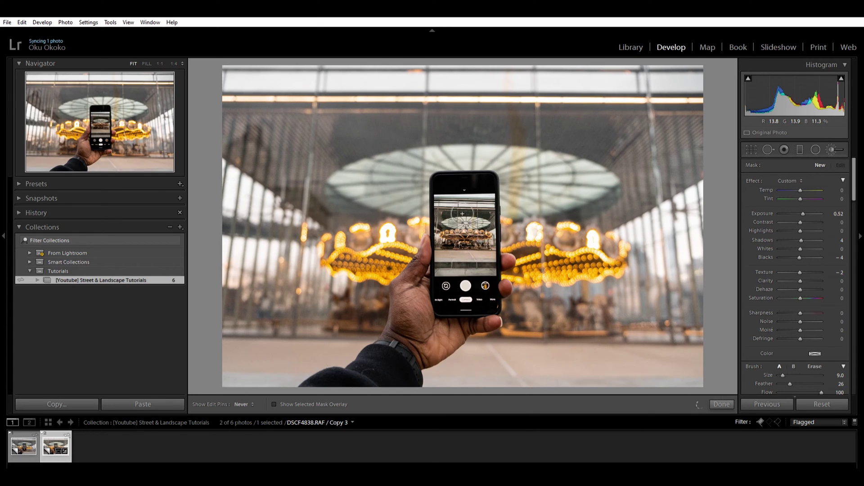
{"action": "left_click_drag", "start_coordinate": [485, 214], "coordinate": [492, 268]}
{"action": "key", "text": "h"}
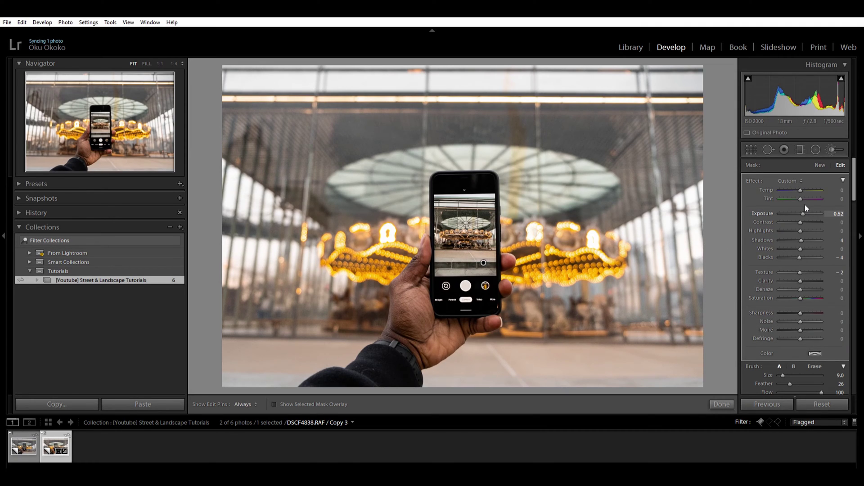
{"action": "left_click_drag", "start_coordinate": [805, 204], "coordinate": [803, 205]}
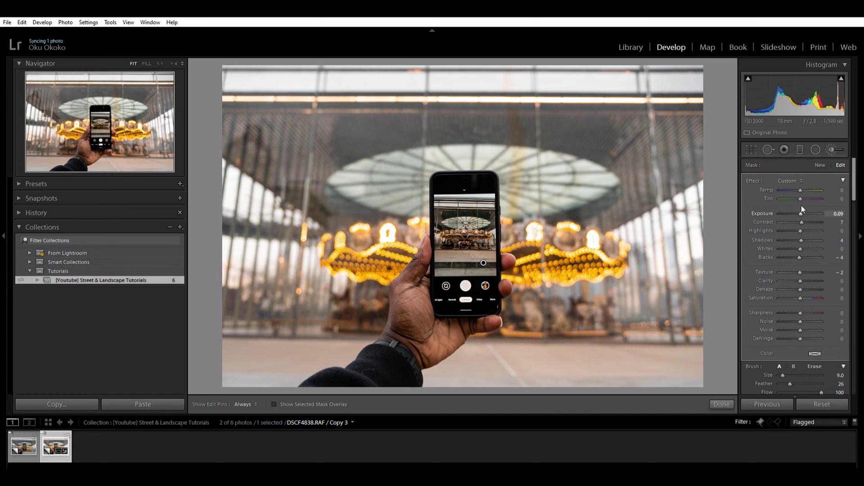
{"action": "left_click", "coordinate": [801, 204]}
Switch to brush B and enlarge it, testing exposure and shadows changes and undoing them.
{"action": "left_click", "coordinate": [793, 366]}
{"action": "scroll", "coordinate": [426, 330], "scroll_direction": "up", "scroll_amount": 3}
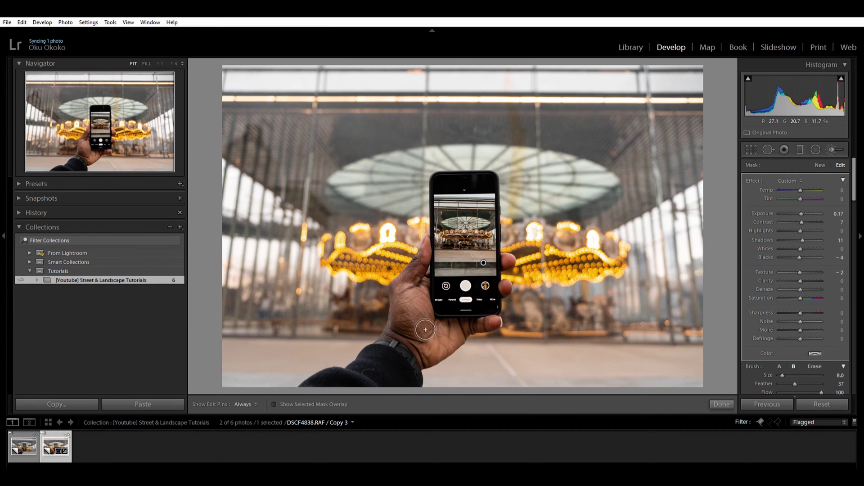
{"action": "scroll", "coordinate": [425, 330], "scroll_direction": "up", "scroll_amount": 2}
{"action": "key", "text": "h"}
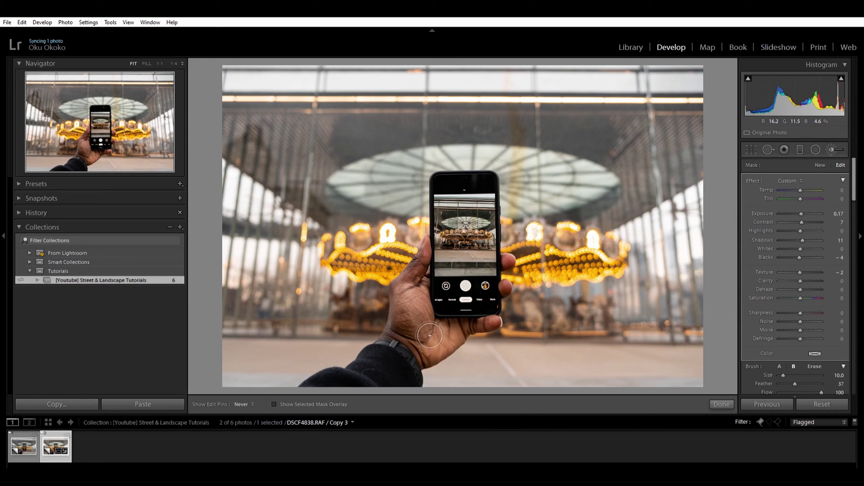
{"action": "key", "text": "h"}
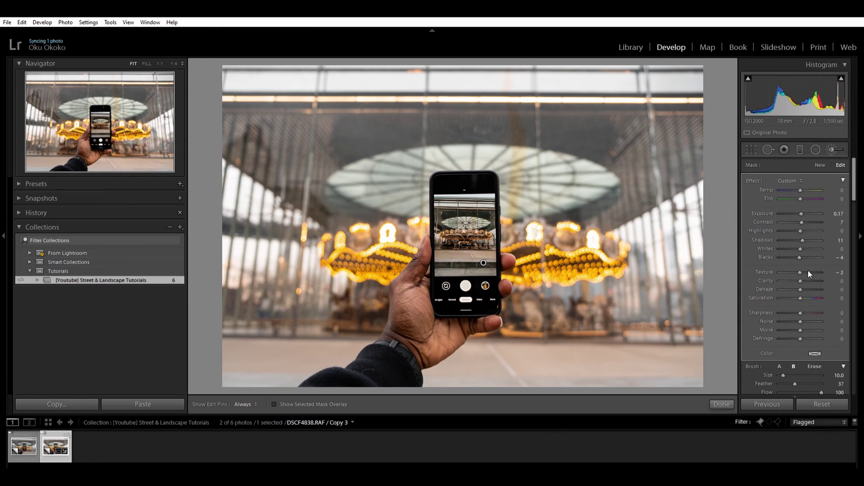
{"action": "left_click_drag", "start_coordinate": [803, 205], "coordinate": [804, 205]}
{"action": "key", "text": "ctrl+z"}
{"action": "left_click_drag", "start_coordinate": [797, 207], "coordinate": [800, 206]}
{"action": "key", "text": "ctrl+z"}
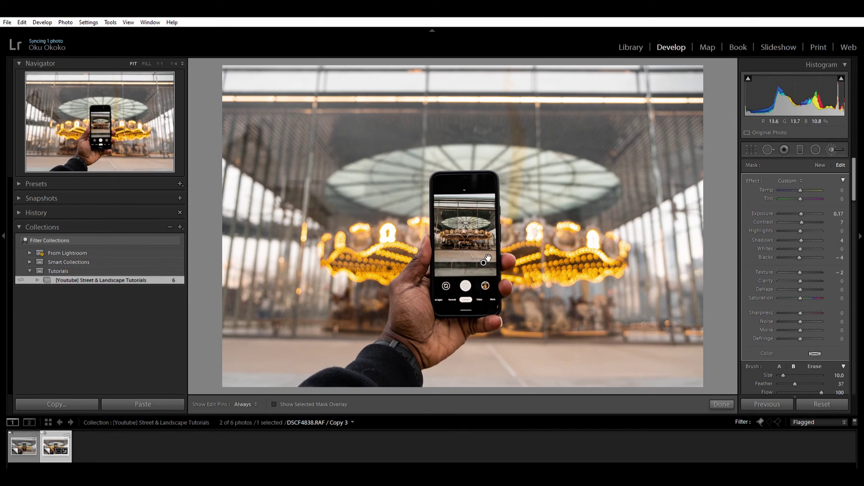
Reposition the phone-screen mask pin and finalize the mask at Exposure 0.17.
{"action": "left_click", "coordinate": [780, 365]}
{"action": "key", "text": "h"}
{"action": "key", "text": "h"}
{"action": "left_click", "coordinate": [794, 365]}
{"action": "key", "text": "h"}
{"action": "key", "text": "h"}
{"action": "mouse_move", "coordinate": [483, 263]}
{"action": "left_mouse_down"}
{"action": "mouse_move", "coordinate": [475, 252]}
{"action": "mouse_move", "coordinate": [482, 266]}
{"action": "left_mouse_up"}
{"action": "left_click", "coordinate": [780, 360]}
{"action": "key", "text": "h"}
{"action": "key", "text": "h"}
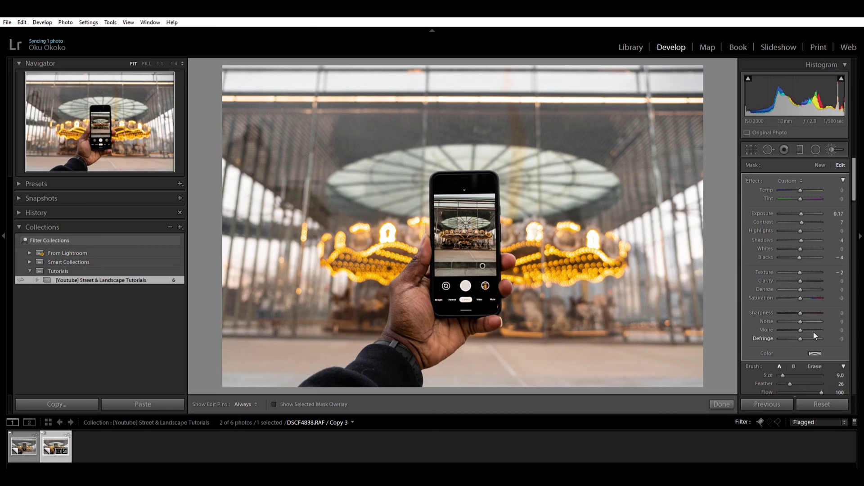
{"action": "left_click_drag", "start_coordinate": [801, 204], "coordinate": [801, 204]}
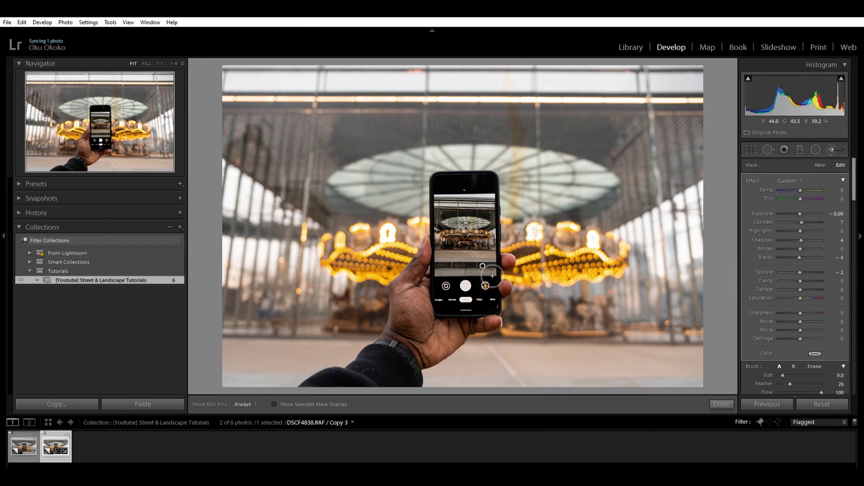
{"action": "key", "text": "ctrl+z"}
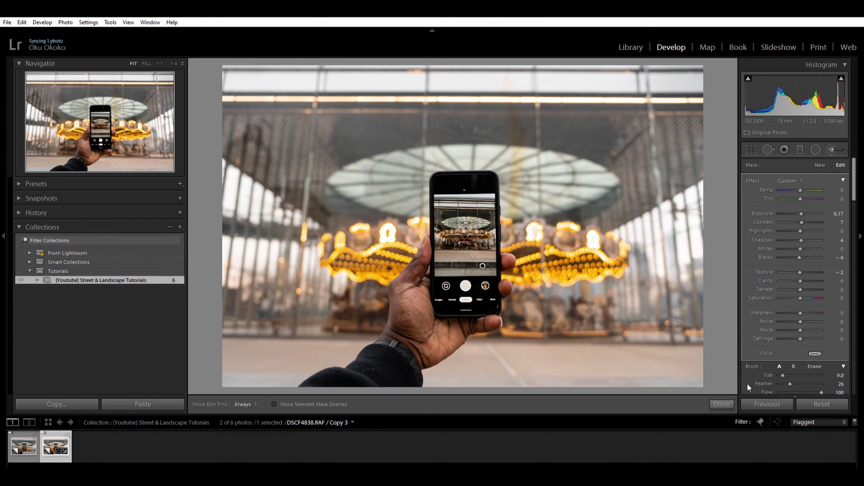
{"action": "left_click", "coordinate": [721, 404]}
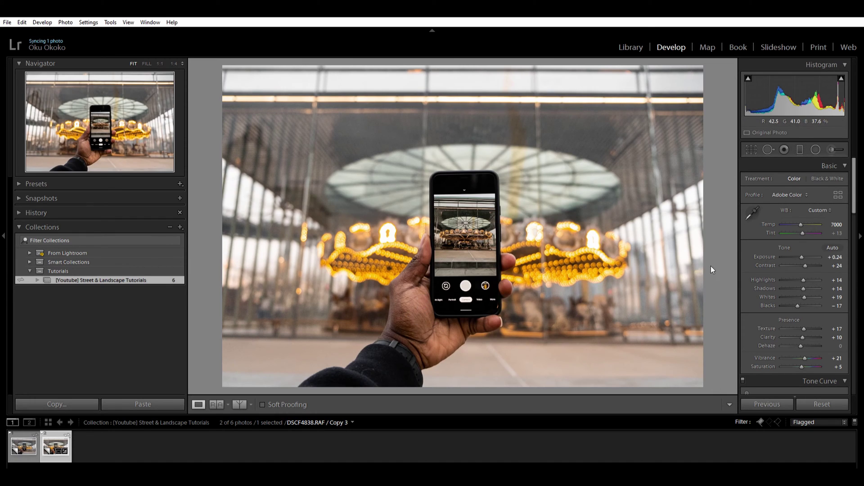
Start a new brush mask with brush B and paint over the hand.
{"action": "left_click", "coordinate": [832, 148]}
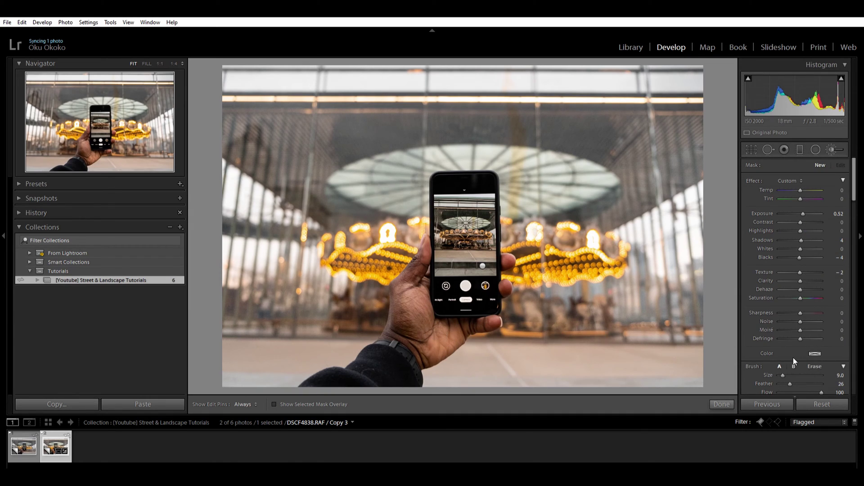
{"action": "left_click", "coordinate": [793, 366]}
{"action": "key", "text": "h"}
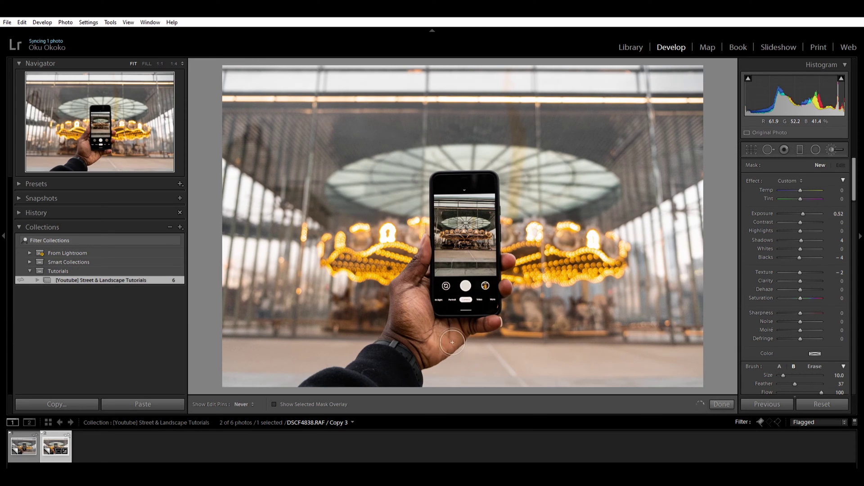
{"action": "mouse_move", "coordinate": [452, 342]}
{"action": "left_mouse_down"}
{"action": "mouse_move", "coordinate": [466, 335]}
{"action": "mouse_move", "coordinate": [419, 334]}
{"action": "mouse_move", "coordinate": [431, 290]}
{"action": "mouse_move", "coordinate": [421, 277]}
{"action": "mouse_move", "coordinate": [427, 324]}
{"action": "mouse_move", "coordinate": [444, 339]}
{"action": "mouse_move", "coordinate": [468, 335]}
{"action": "left_mouse_up"}
{"action": "key", "text": "h"}
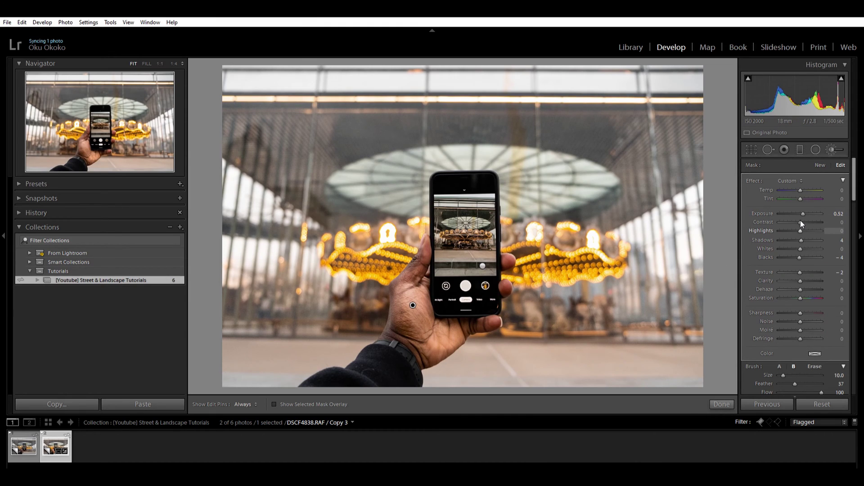
Set the mask's Highlights to -28 and Texture to +20, nudging Clarity up slightly.
{"action": "left_click_drag", "start_coordinate": [800, 222], "coordinate": [795, 223]}
{"action": "left_click_drag", "start_coordinate": [801, 262], "coordinate": [803, 261]}
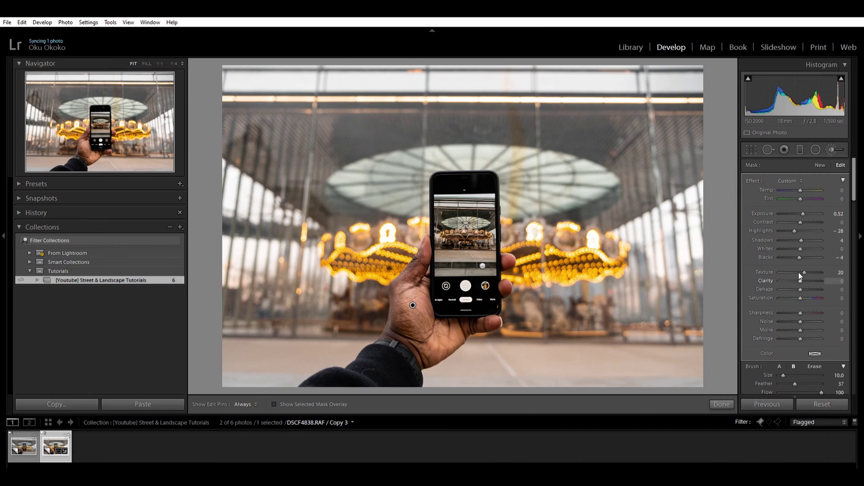
{"action": "left_click_drag", "start_coordinate": [799, 273], "coordinate": [800, 269]}
{"action": "left_click_drag", "start_coordinate": [798, 222], "coordinate": [795, 223]}
{"action": "left_click", "coordinate": [719, 399]}
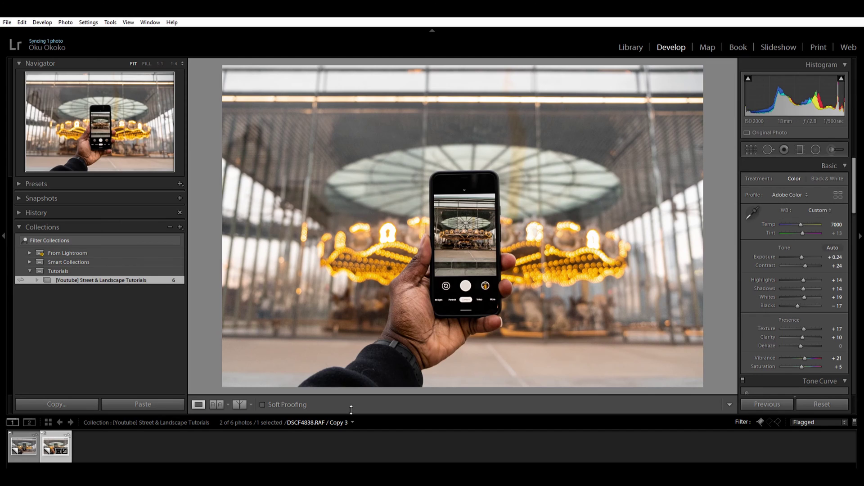
Compare with the unedited copy and set overall Highlights to +2.
{"action": "left_click", "coordinate": [31, 446]}
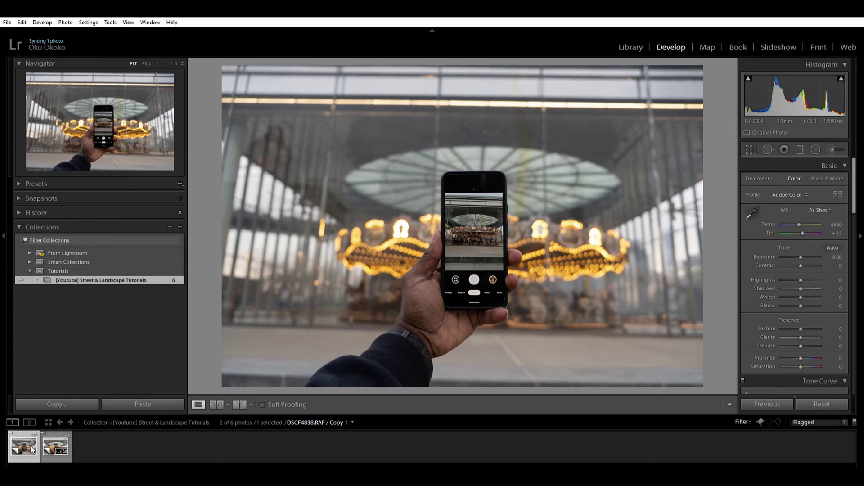
{"action": "left_click", "coordinate": [52, 454]}
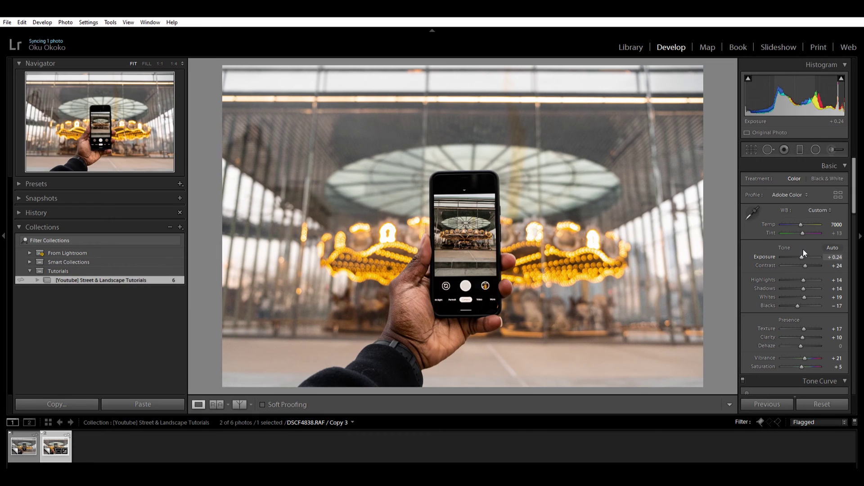
{"action": "double_click", "coordinate": [801, 273]}
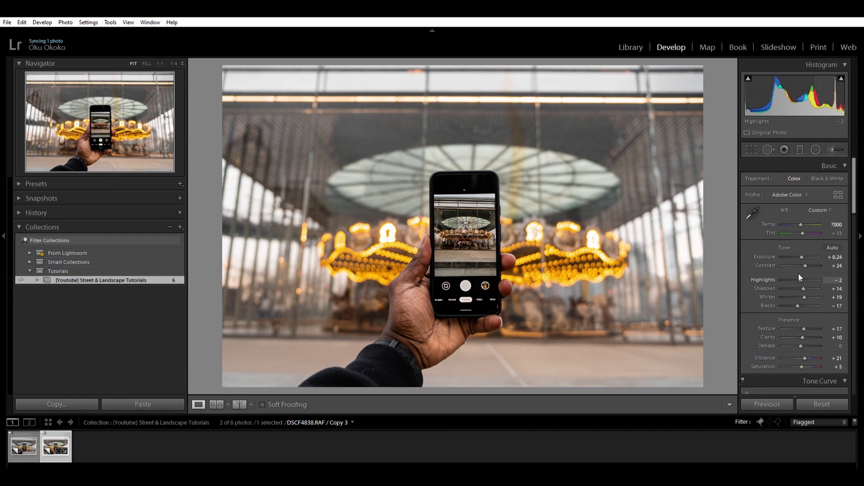
{"action": "left_click_drag", "start_coordinate": [799, 274], "coordinate": [801, 274]}
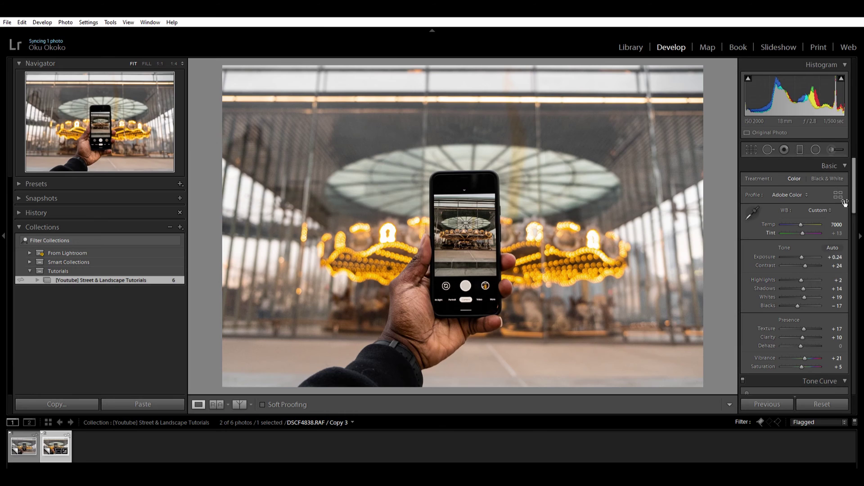
Draw a graduated filter across the photo and zero its effect settings.
{"action": "left_click", "coordinate": [799, 148]}
{"action": "left_click_drag", "start_coordinate": [446, 386], "coordinate": [464, 59]}
{"action": "double_click", "coordinate": [801, 212]}
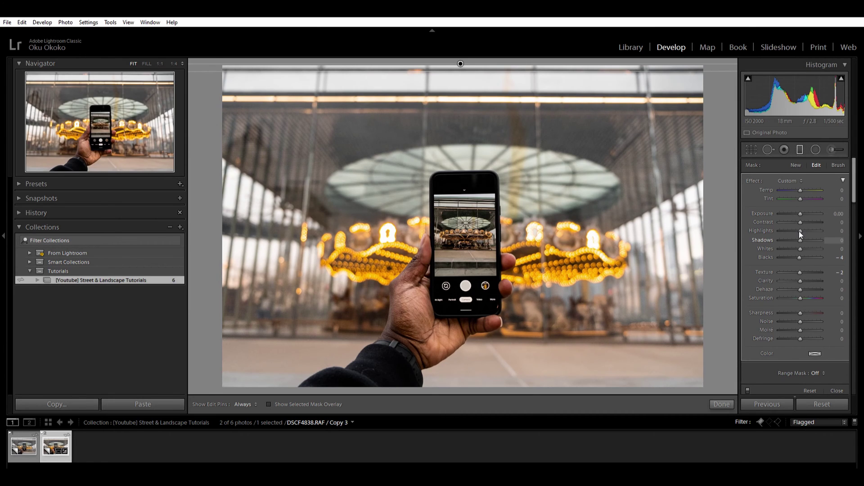
Set the graduated filter's Shadows to −43 and Blacks to +26.
{"action": "left_click_drag", "start_coordinate": [798, 230], "coordinate": [804, 248]}
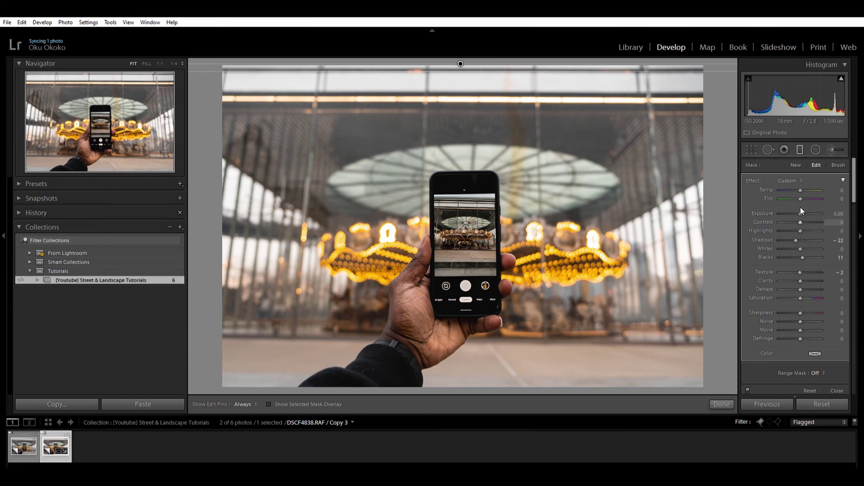
{"action": "left_click_drag", "start_coordinate": [795, 231], "coordinate": [791, 232]}
{"action": "scroll", "coordinate": [801, 248], "scroll_direction": "up", "scroll_amount": 3}
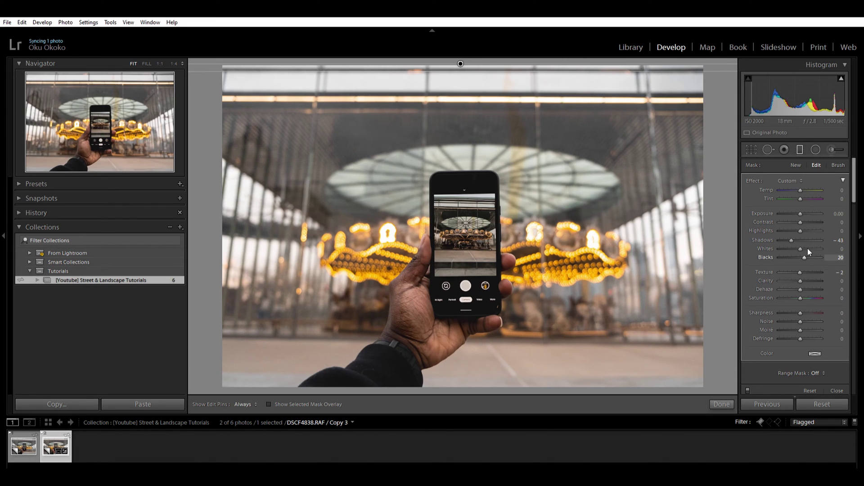
{"action": "mouse_move", "coordinate": [807, 248]}
{"action": "left_mouse_down"}
{"action": "mouse_move", "coordinate": [799, 249]}
{"action": "mouse_move", "coordinate": [807, 248]}
{"action": "left_mouse_up"}
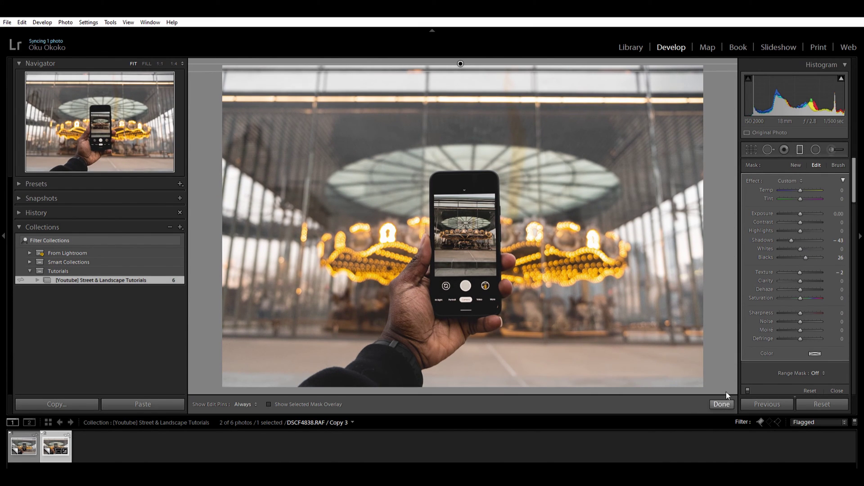
{"action": "left_click", "coordinate": [721, 404]}
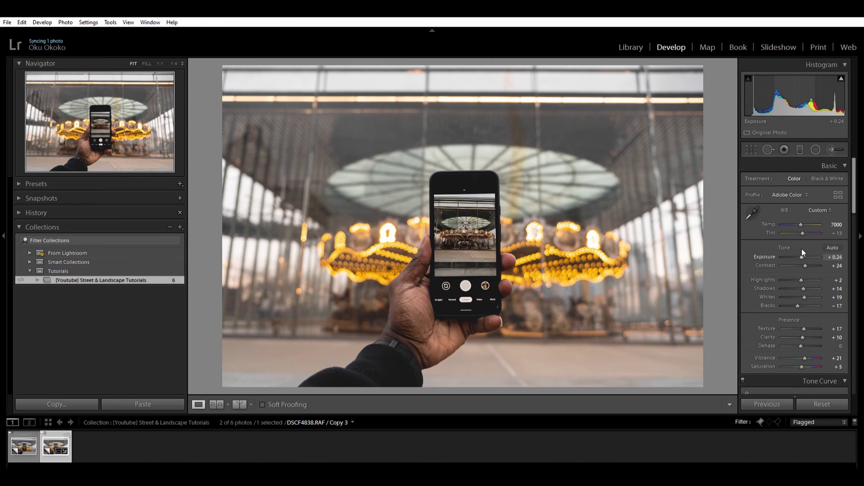
Set Exposure to +0.12 and lift Shadows to +24 in the Basic panel.
{"action": "left_click_drag", "start_coordinate": [800, 252], "coordinate": [801, 248]}
{"action": "double_click", "coordinate": [800, 248]}
{"action": "key", "text": "ctrl+z"}
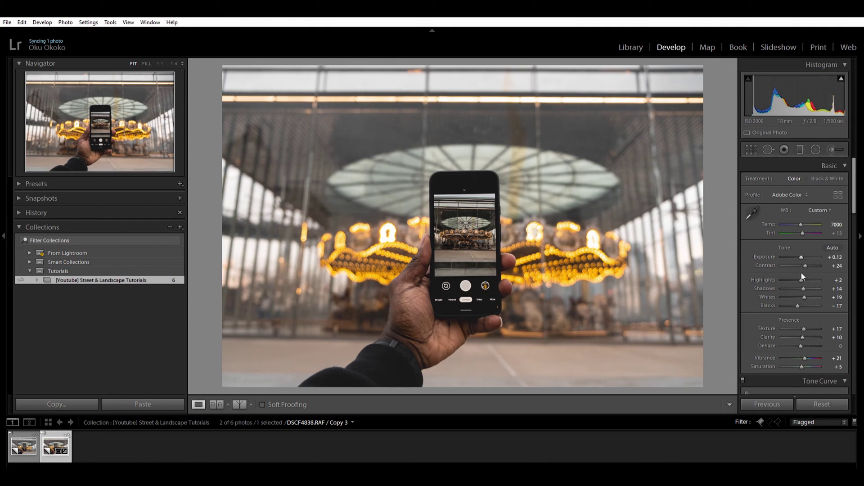
{"action": "left_click_drag", "start_coordinate": [804, 279], "coordinate": [805, 278]}
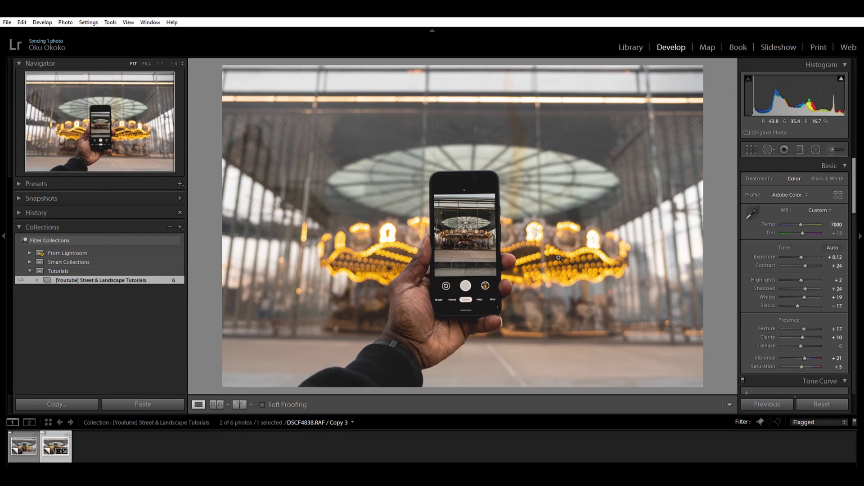
Raise Highlights to +7 and Saturation to +2, then show the unedited Copy 1.
{"action": "left_click_drag", "start_coordinate": [797, 276], "coordinate": [801, 271]}
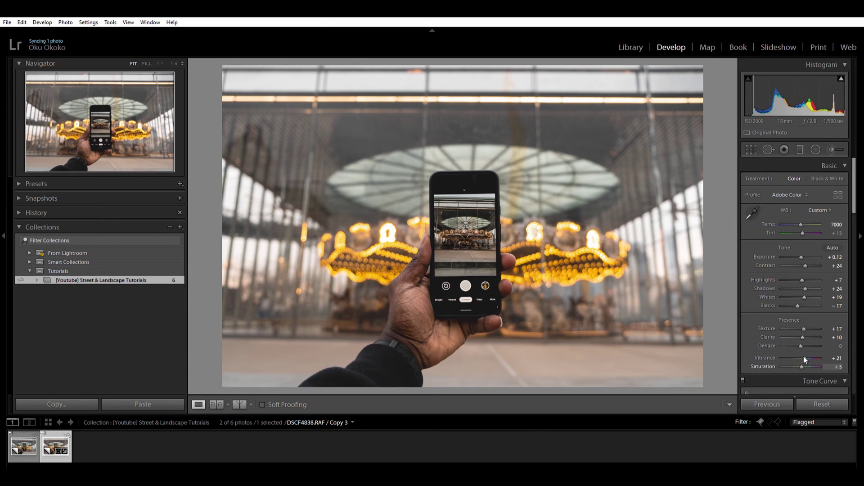
{"action": "type", "text": "2"}
{"action": "key", "text": "Return"}
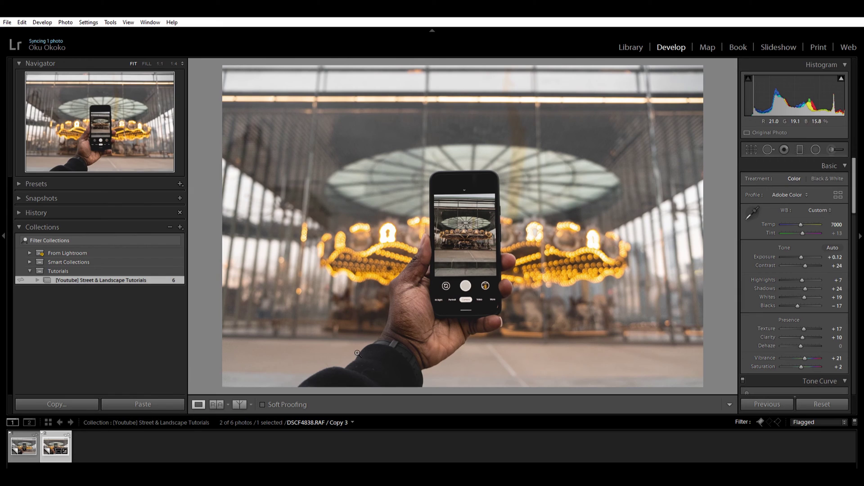
{"action": "left_click", "coordinate": [24, 447]}
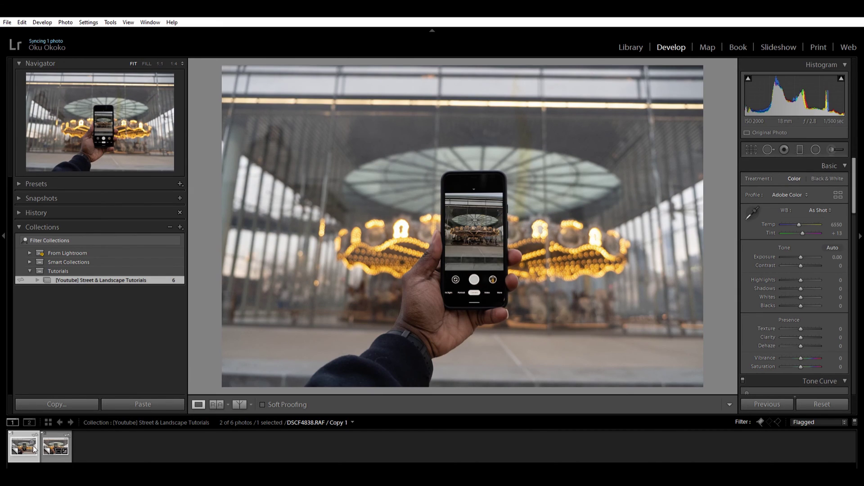
Return to the edited Copy 3 and increase Contrast to +36.
{"action": "left_click", "coordinate": [46, 450]}
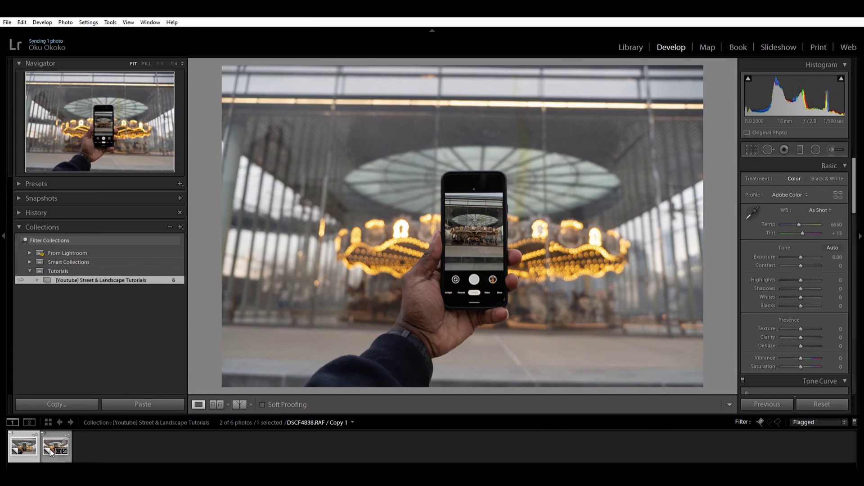
{"action": "left_click", "coordinate": [51, 449]}
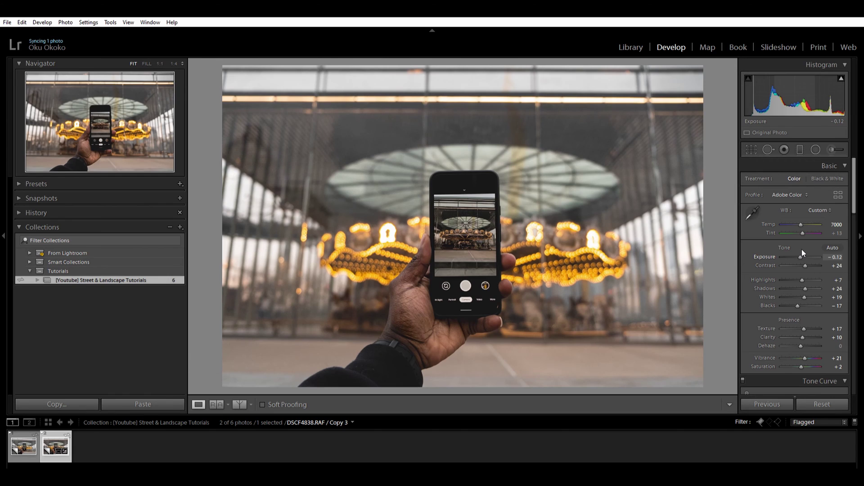
{"action": "left_click_drag", "start_coordinate": [805, 265], "coordinate": [808, 265]}
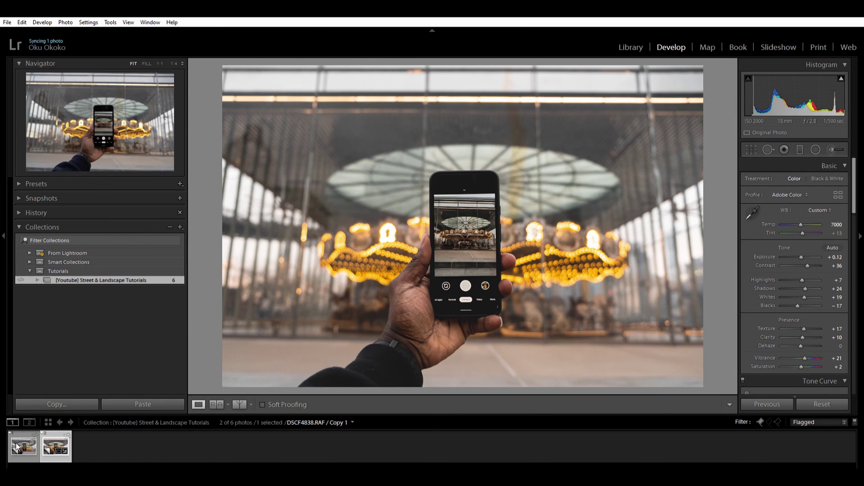
Compare the unedited Copy 1 against the finished edited photo.
{"action": "left_click", "coordinate": [50, 446]}
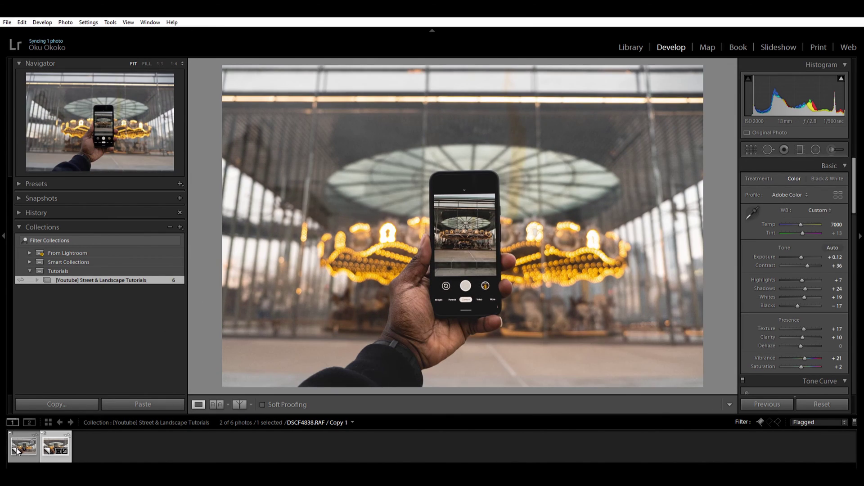
{"action": "left_click", "coordinate": [35, 446]}
{"action": "left_click", "coordinate": [46, 450]}
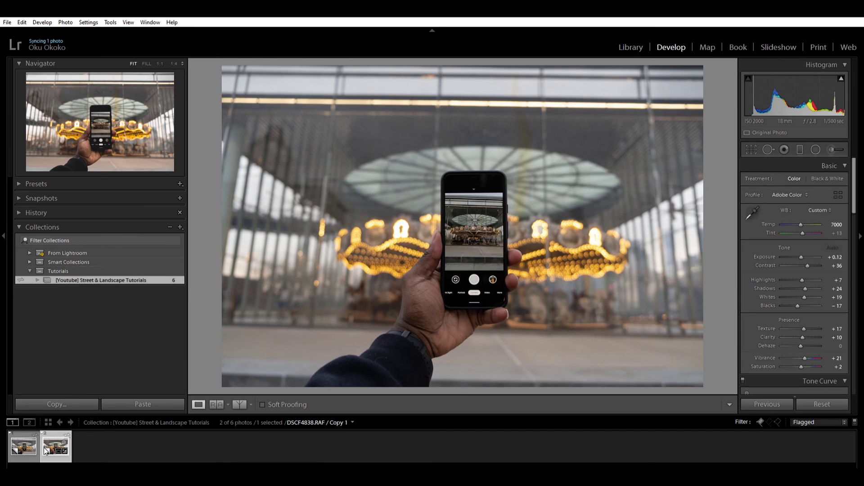